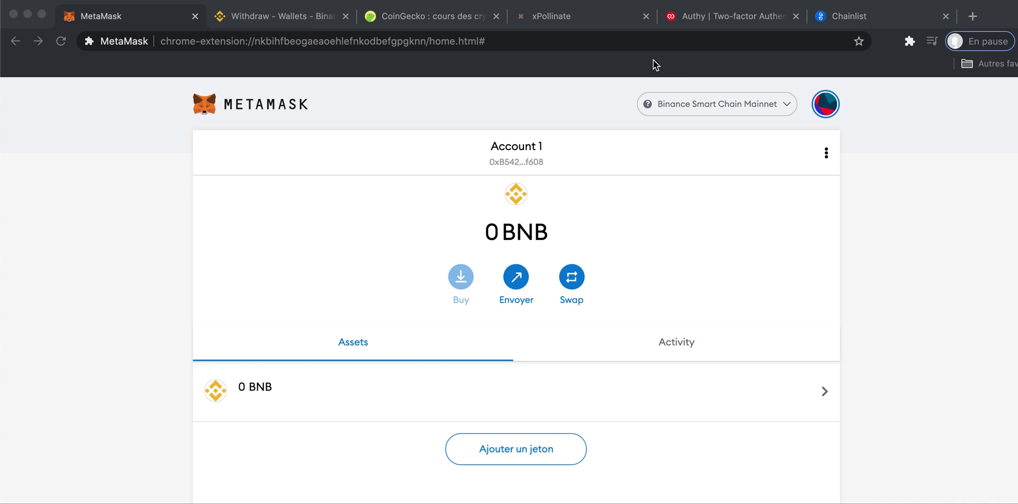
Switch MetaMask to Ethereum Mainnet, then back to Binance Smart Chain Mainnet.
left_click(695, 104)
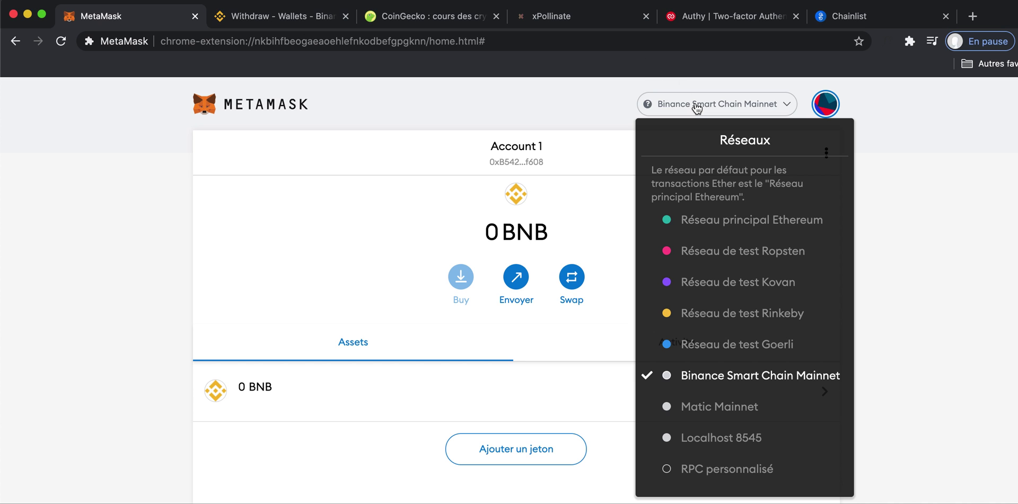
left_click(700, 223)
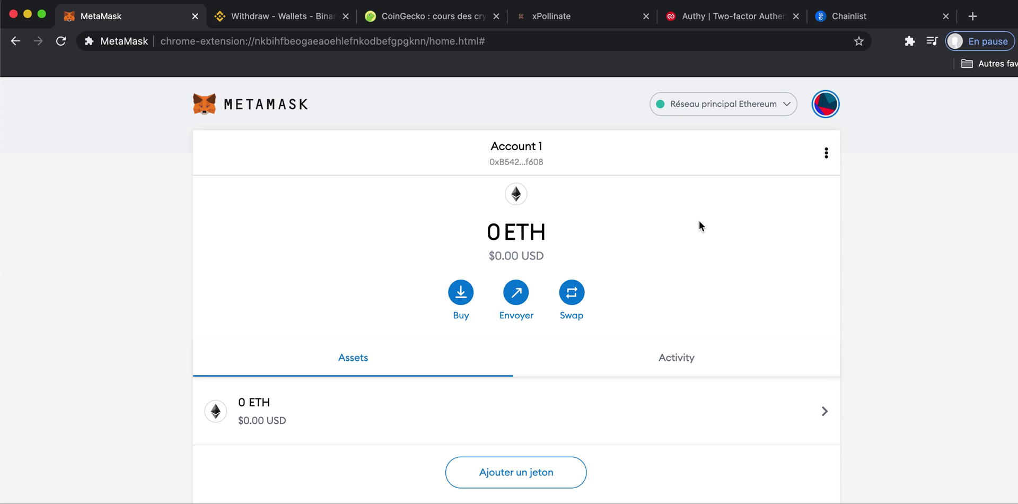
left_click(724, 106)
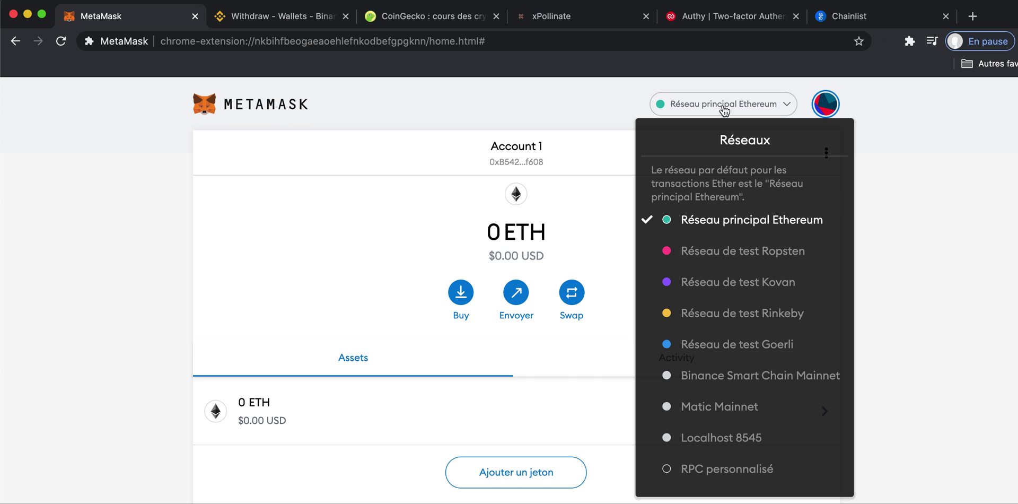
left_click(730, 375)
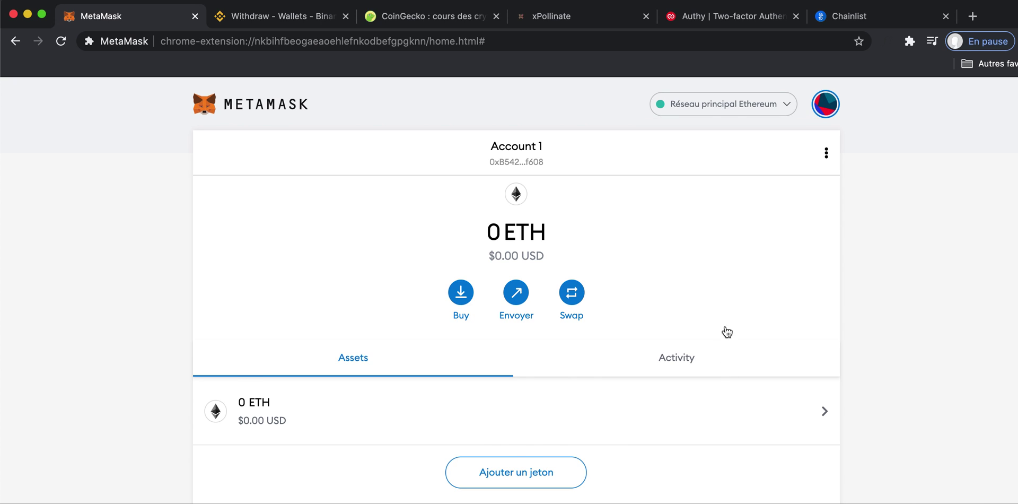
Try Matic Mainnet, return to Binance Smart Chain Mainnet, and bring up Binance's USDT Withdraw Crypto page.
left_click(732, 105)
left_click(725, 401)
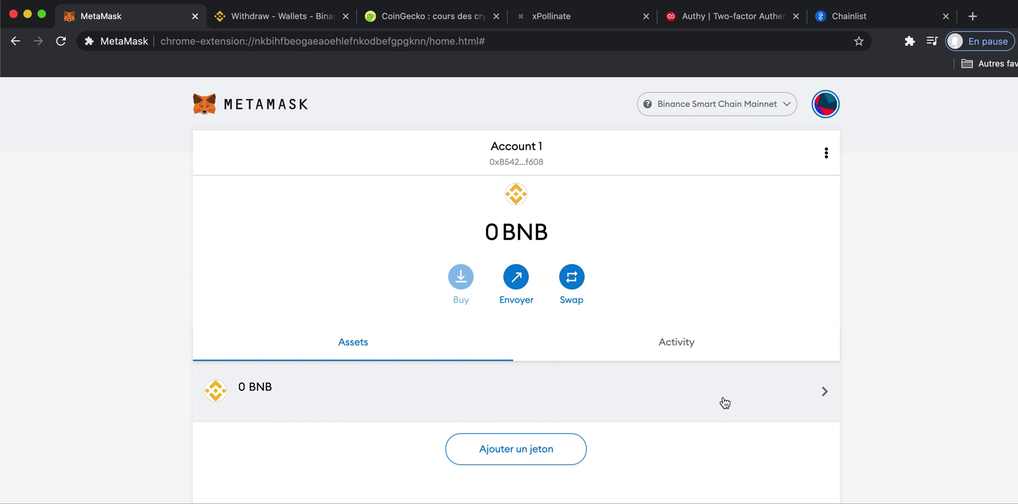
left_click(740, 102)
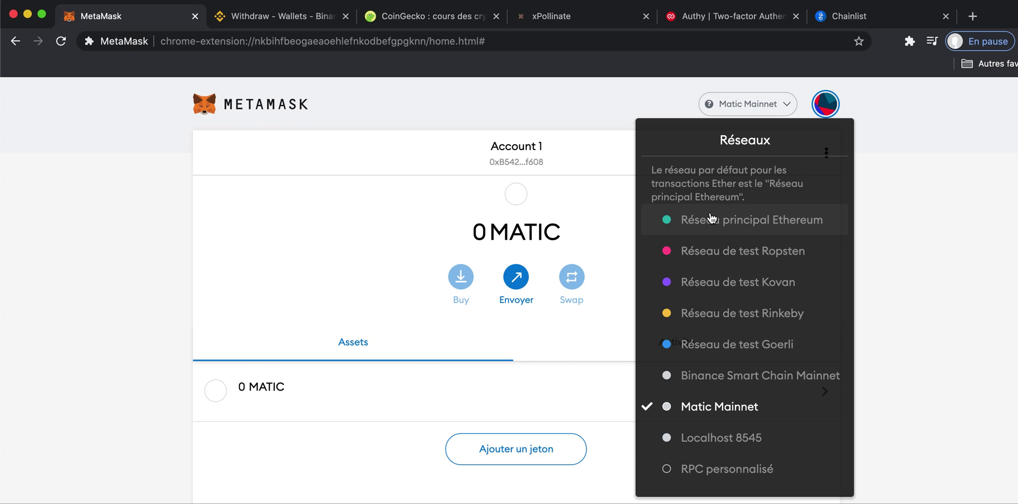
left_click(710, 374)
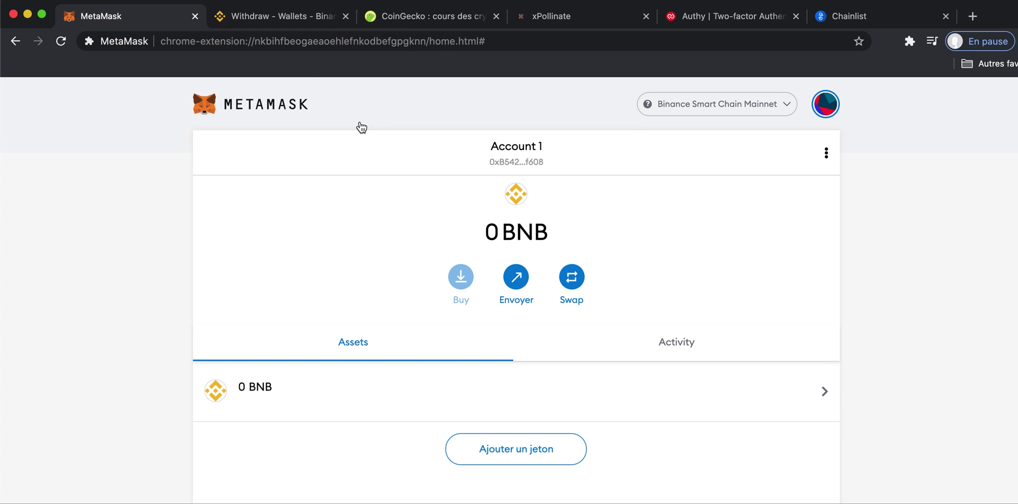
left_click(282, 20)
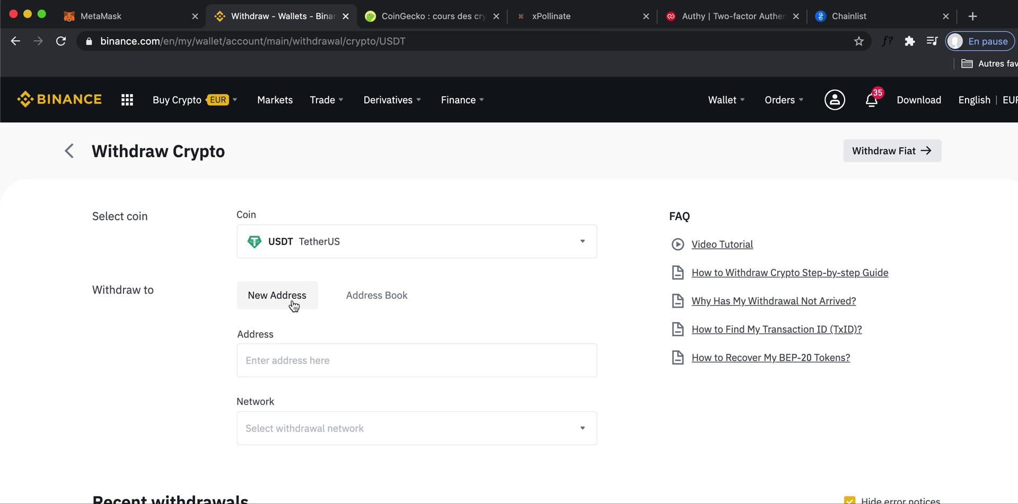
Back in MetaMask, cycle the network through Ethereum, Binance Smart Chain and Matic Mainnet.
left_click(167, 21)
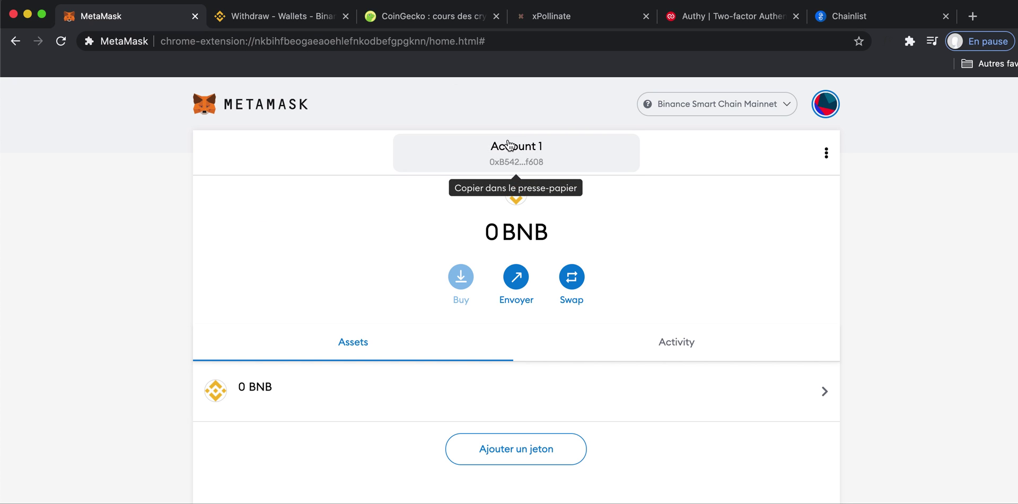
left_click(698, 106)
left_click(720, 216)
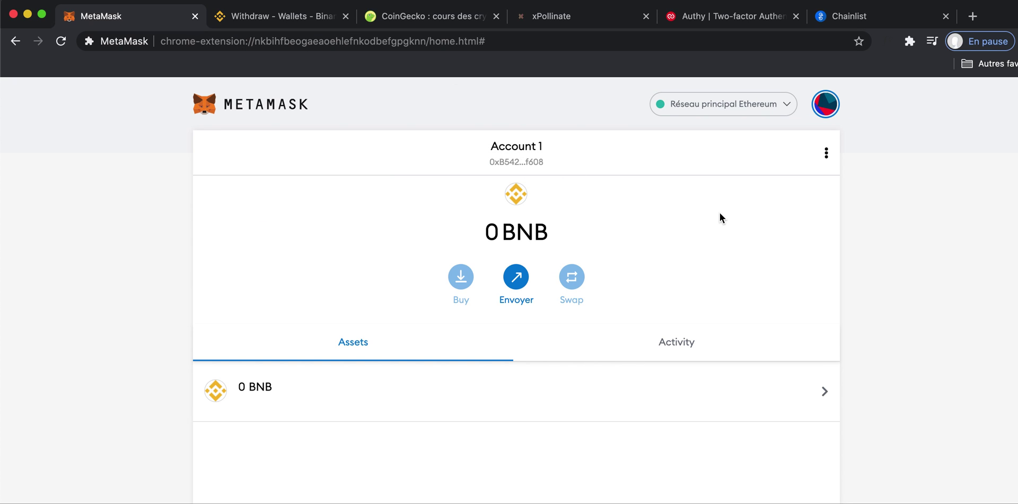
left_click(711, 109)
left_click(763, 375)
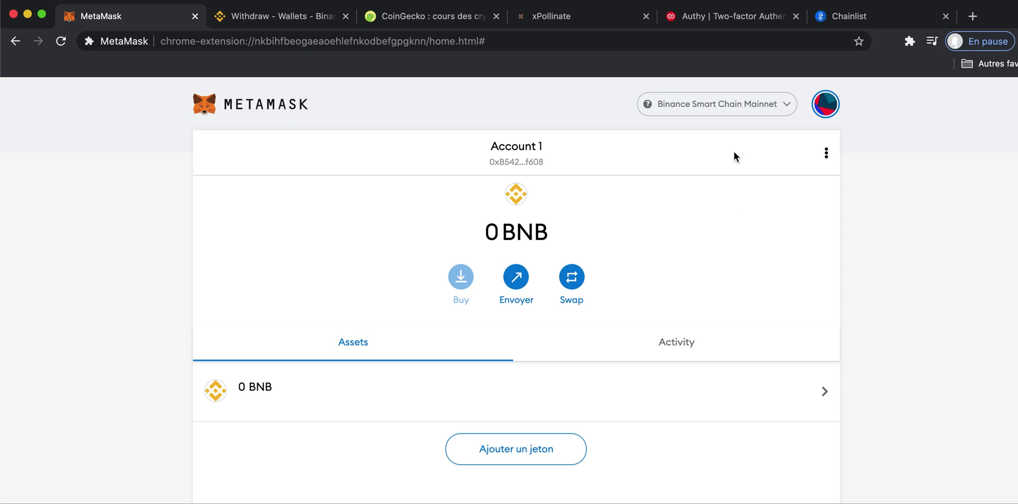
left_click(731, 101)
left_click(684, 392)
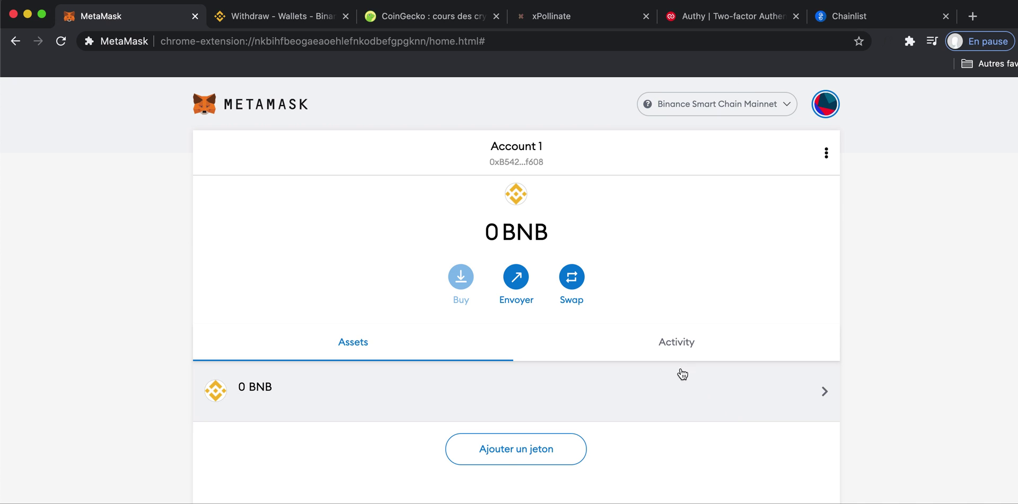
Copy the Account 1 address on Binance Smart Chain Mainnet and return to Binance's withdrawal page.
left_click(498, 154)
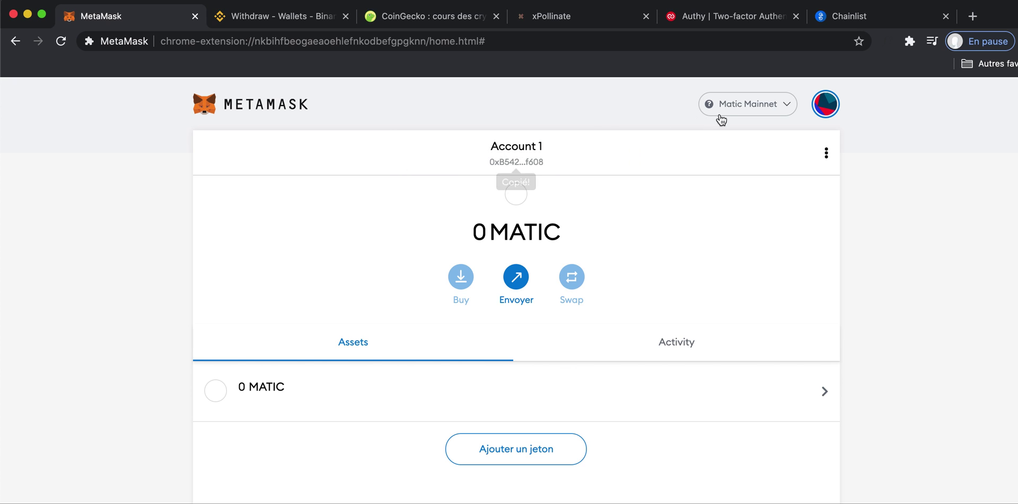
left_click(734, 106)
left_click(710, 375)
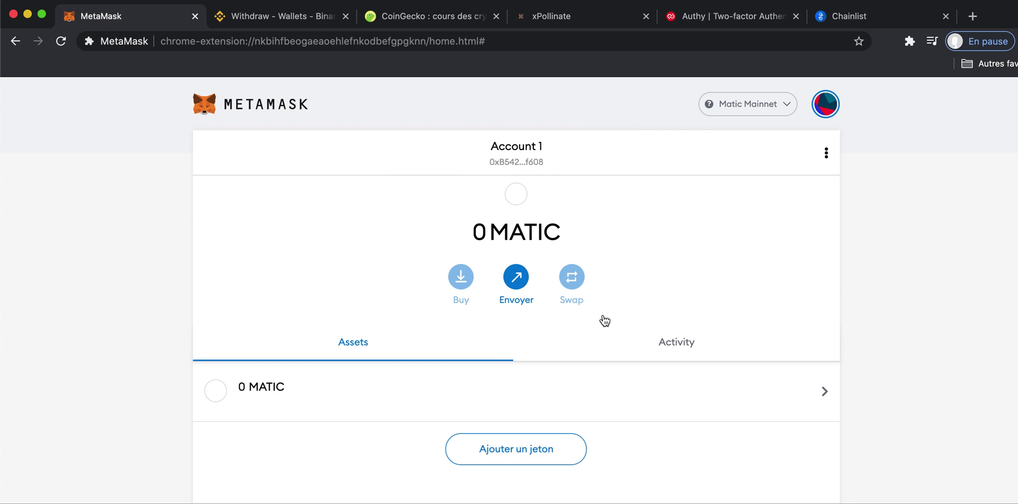
left_click(517, 153)
left_click(228, 16)
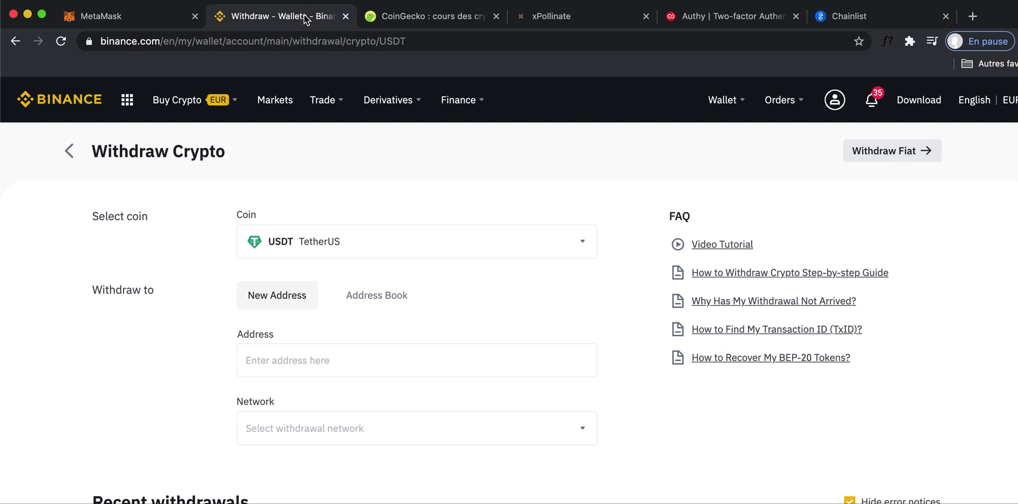
Paste the copied MetaMask address into the USDT withdrawal Address field and list the available networks.
left_click(282, 347)
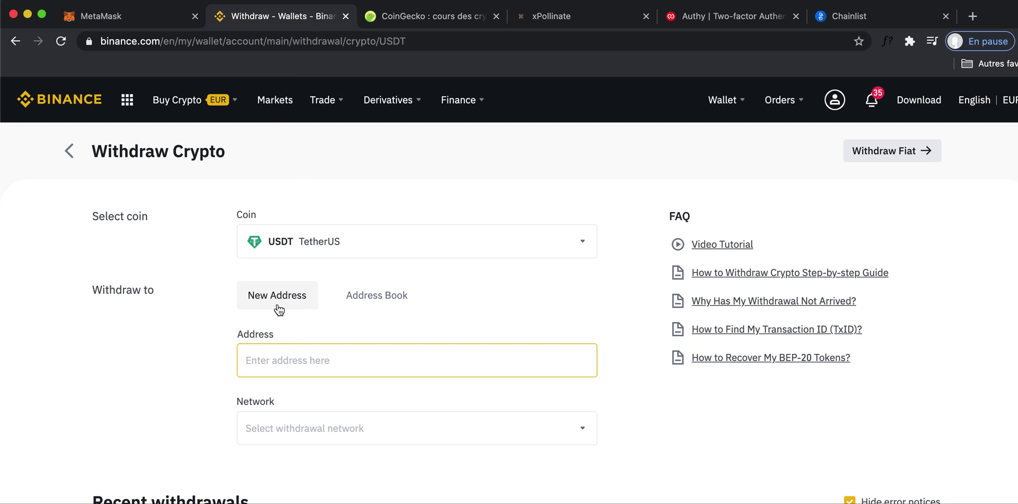
type("0xB5427dF48E74d2299b2b9d83494e6231765bf608")
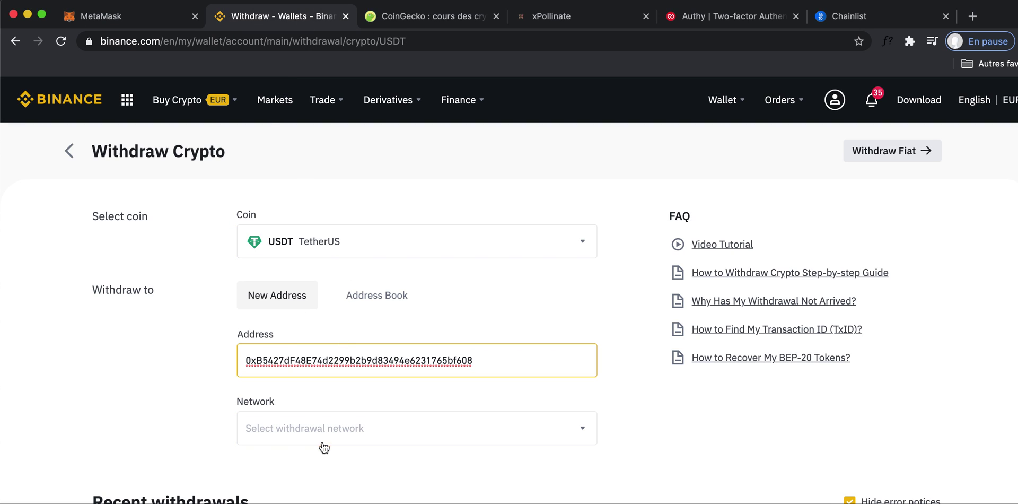
left_click(321, 428)
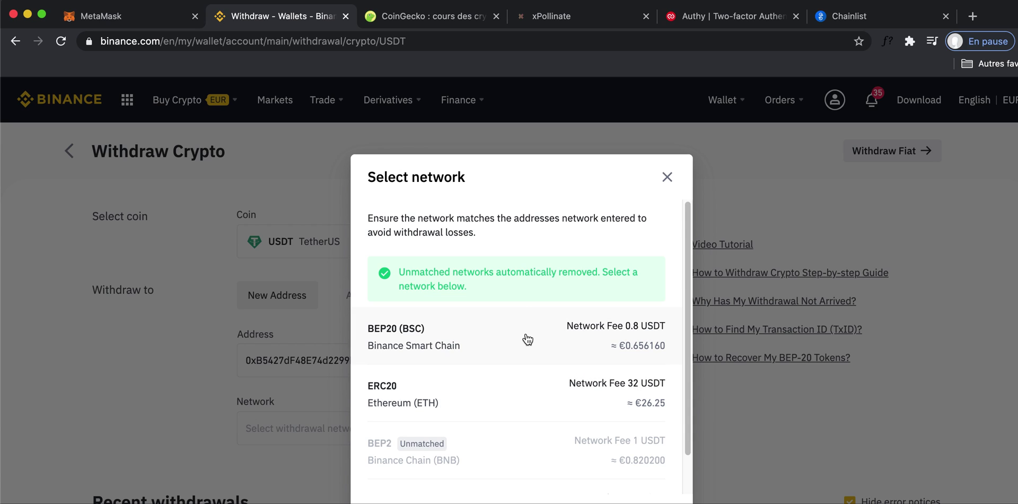
Choose BEP20 (BSC) for the 50 USDT withdrawal, accept the warning, and note the 0.8 USDT fee.
left_click(528, 339)
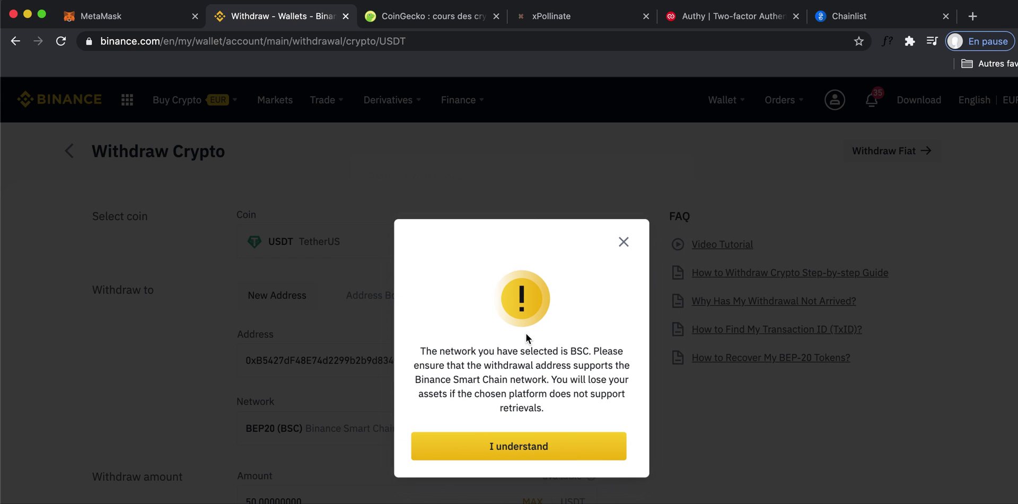
left_click(555, 437)
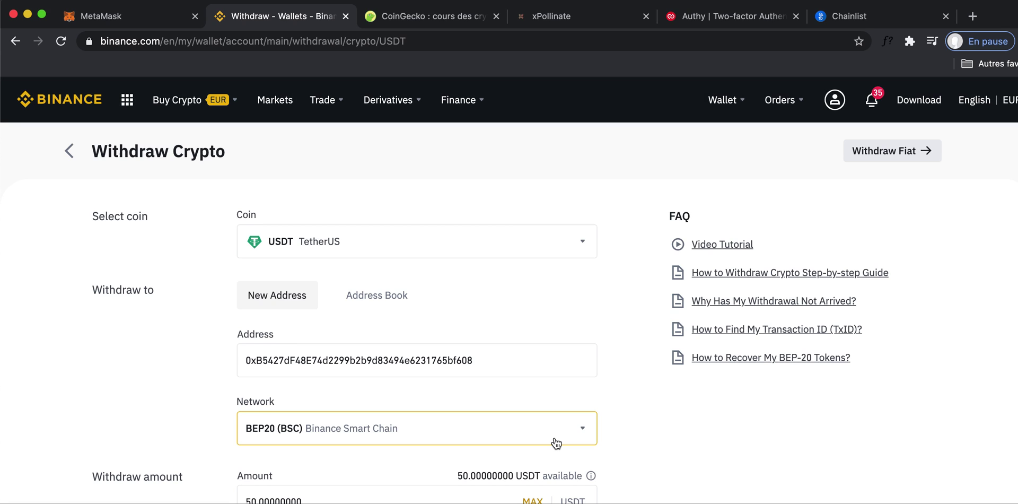
scroll(576, 422, "down", 1)
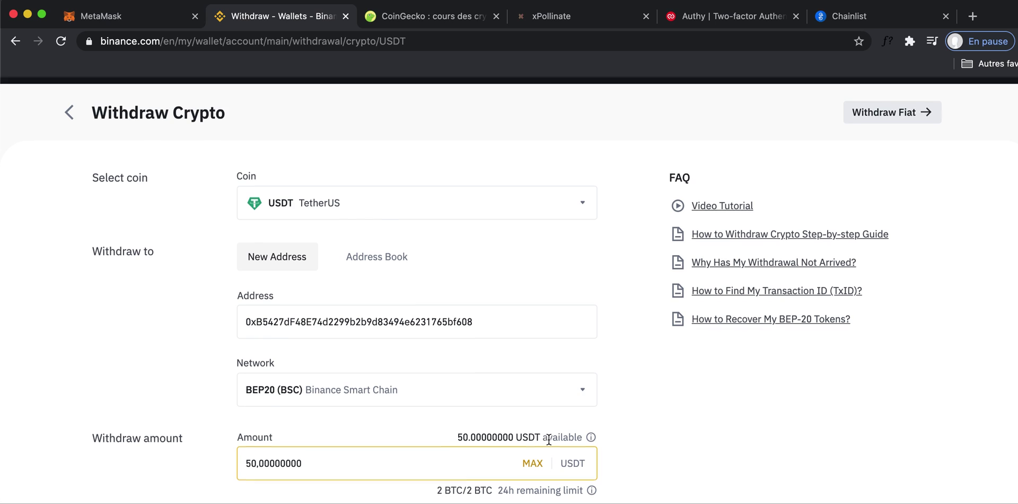
scroll(539, 448, "down", 3)
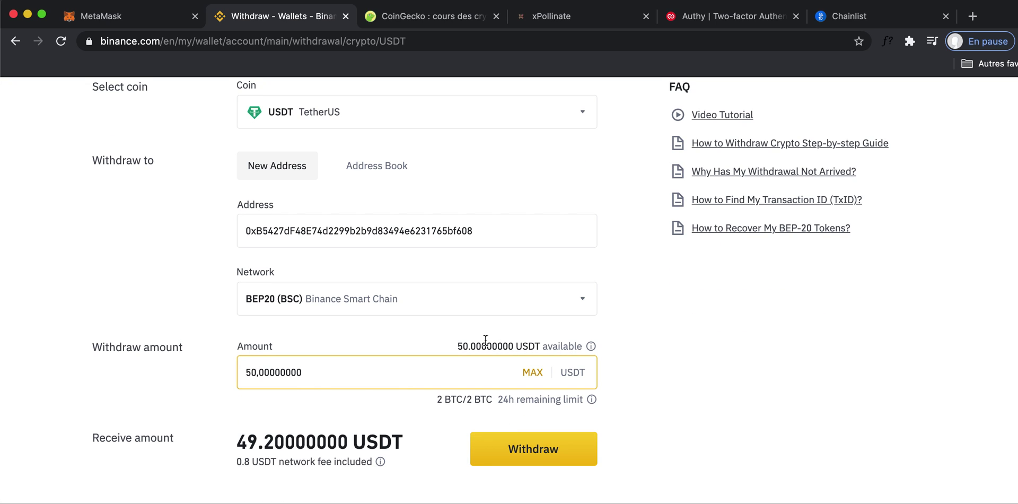
left_click(485, 339)
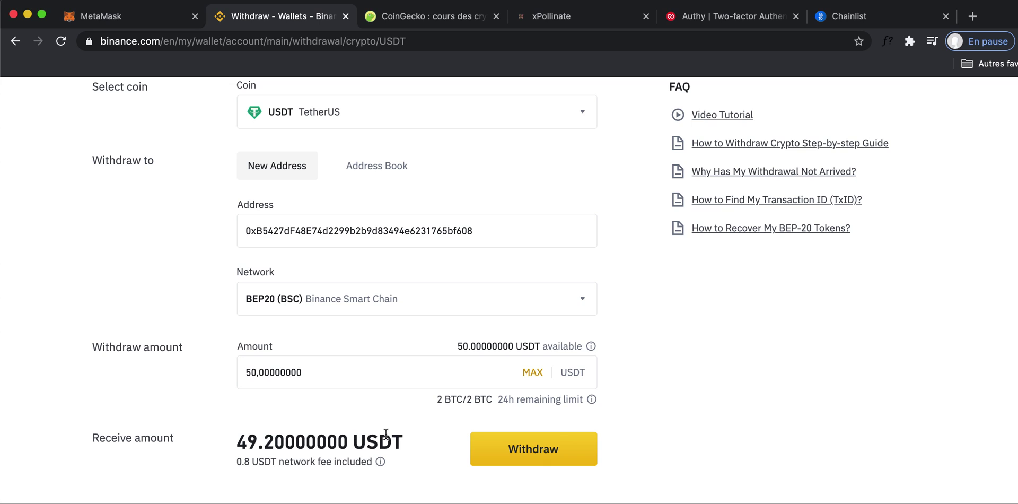
double_click(243, 460)
left_click(155, 14)
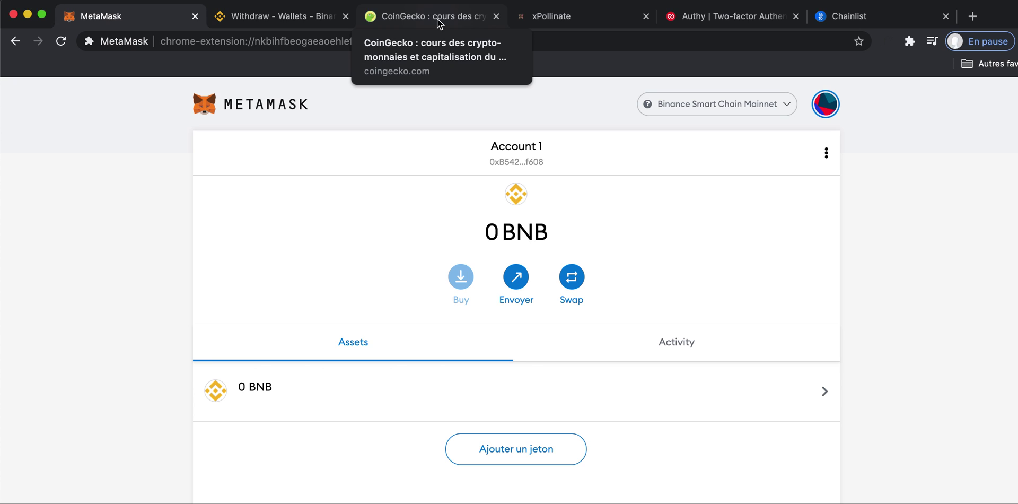
Switch to CoinGecko and scroll through the page to find the search box.
left_click(436, 16)
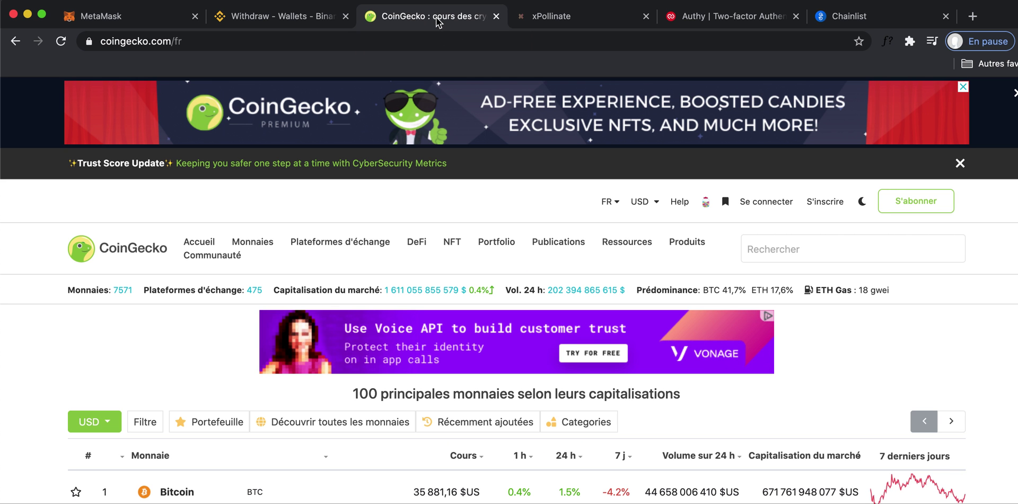
scroll(405, 260, "down", 3)
scroll(406, 260, "up", 3)
scroll(354, 288, "down", 12)
scroll(355, 289, "up", 2)
scroll(355, 288, "up", 10)
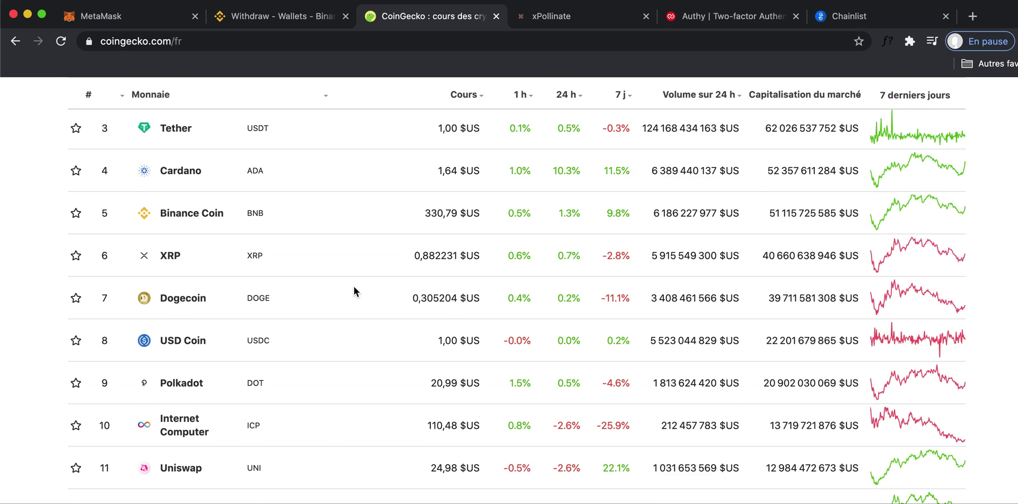
scroll(354, 292, "down", 5)
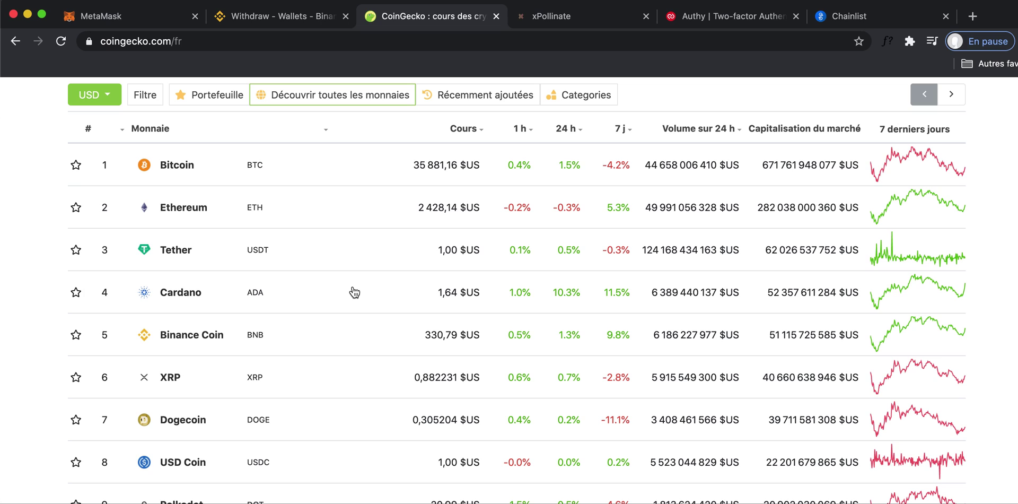
scroll(354, 290, "up", 6)
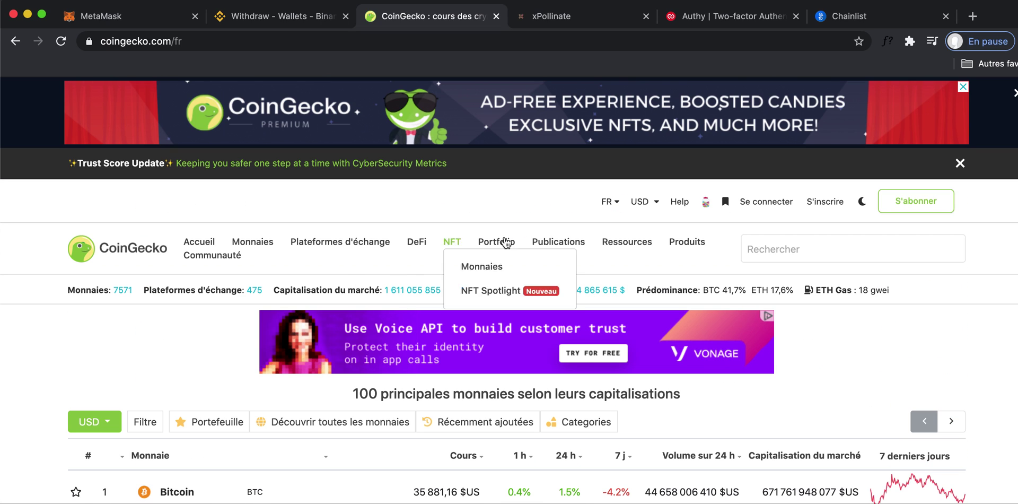
Search CoinGecko for 'USDT' and open the Tether (USDT) page showing its contract.
left_click(770, 253)
type("USDT")
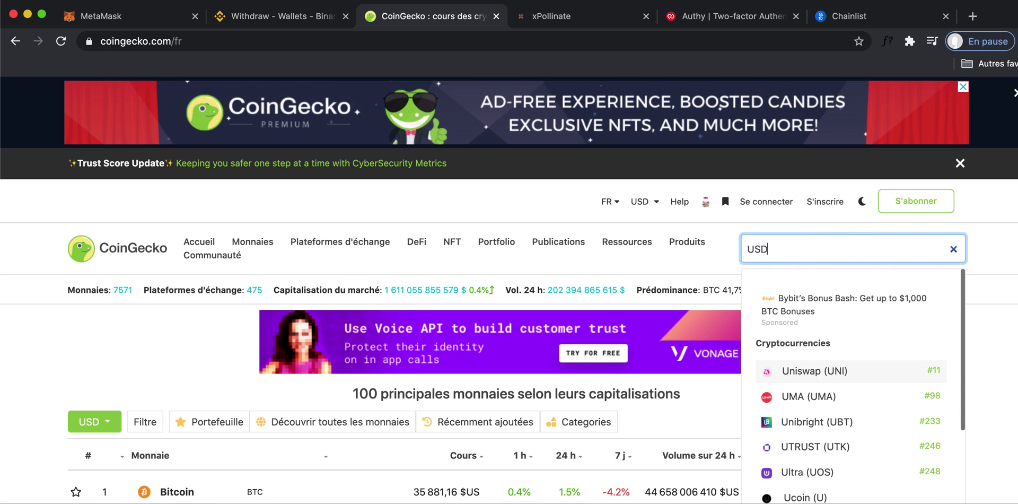
left_click(839, 374)
scroll(396, 306, "down", 3)
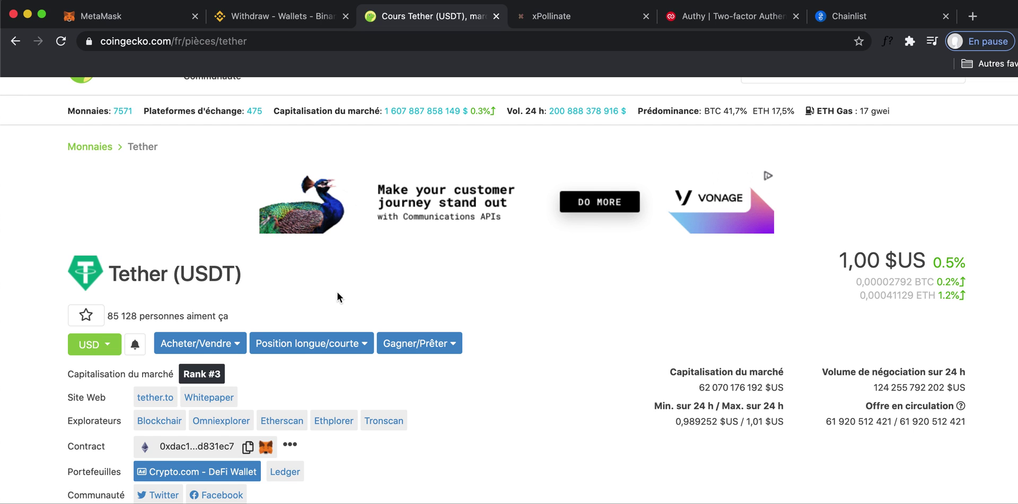
scroll(373, 286, "down", 5)
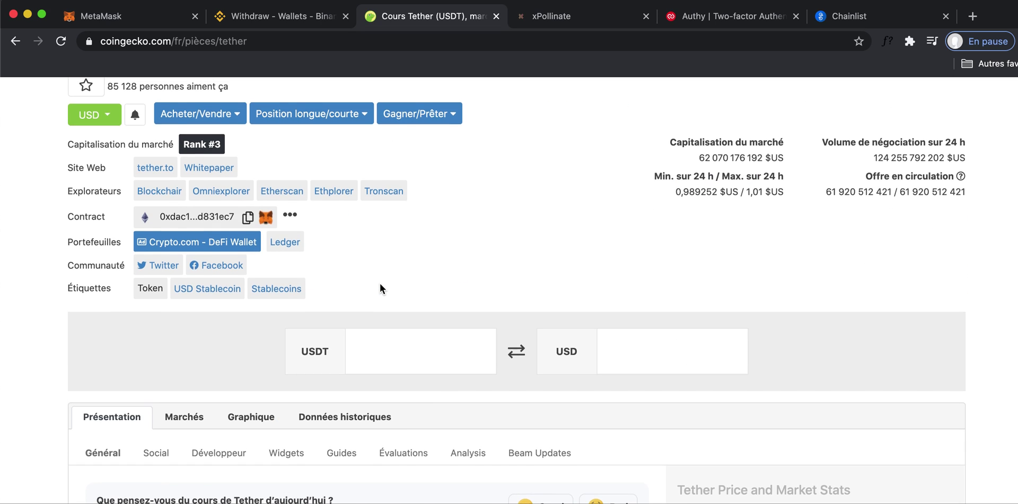
scroll(362, 281, "up", 2)
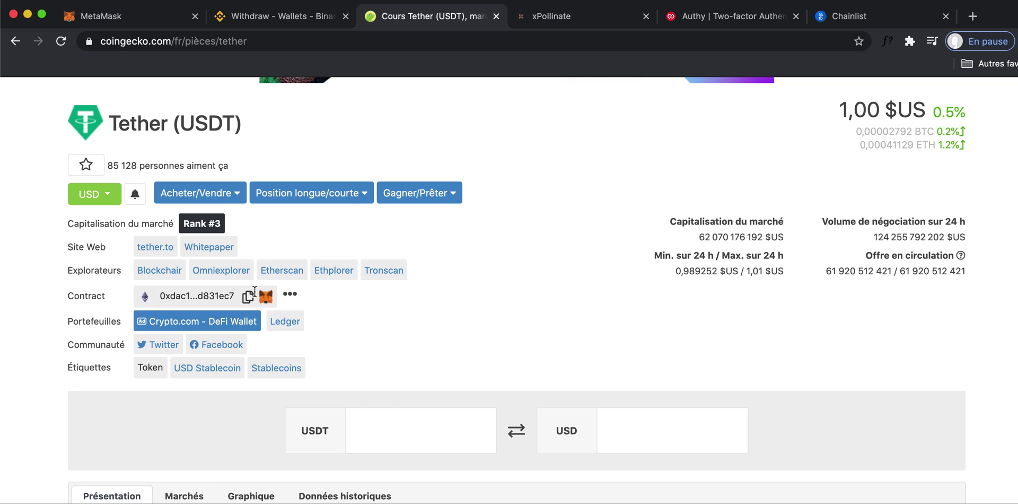
Expand Tether's other-chain contracts, copy the Binance Smart Chain address, and return to MetaMask.
left_click(289, 300)
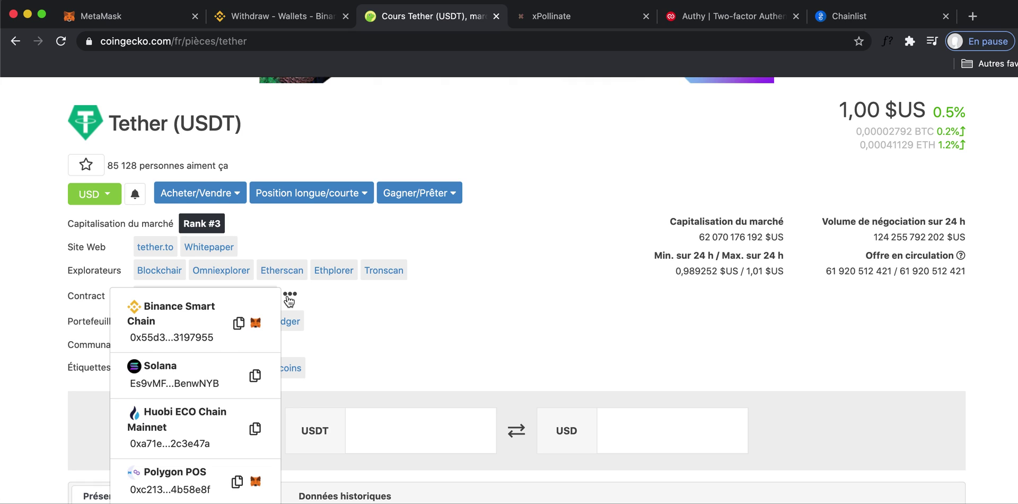
scroll(246, 324, "down", 1)
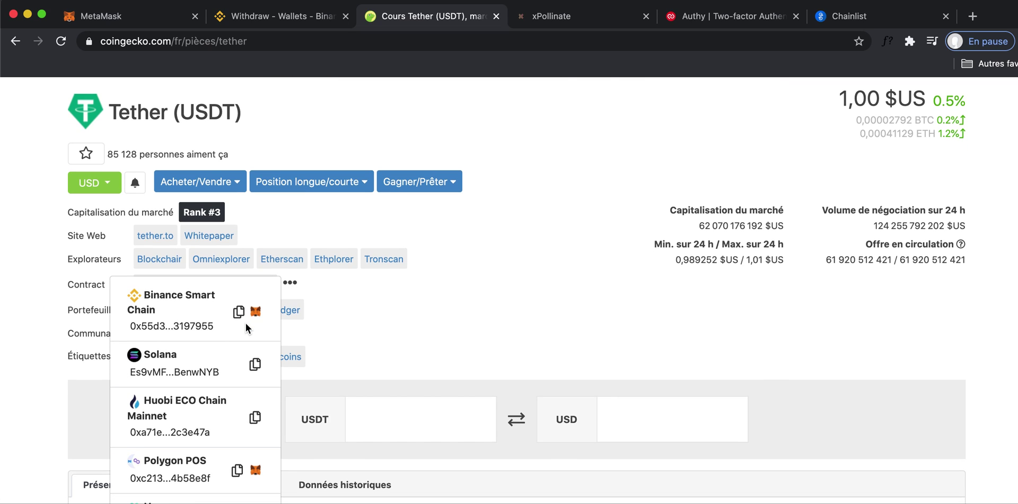
scroll(246, 323, "down", 3)
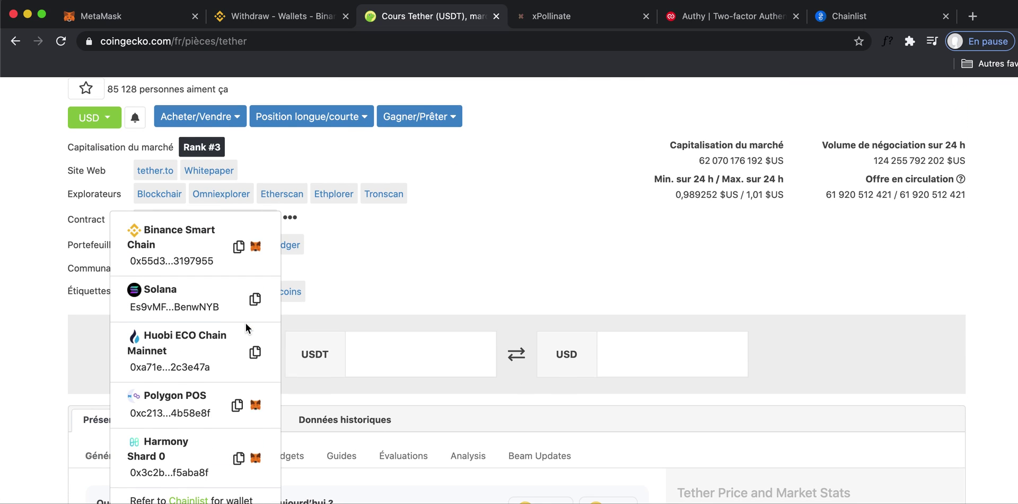
scroll(246, 323, "down", 1)
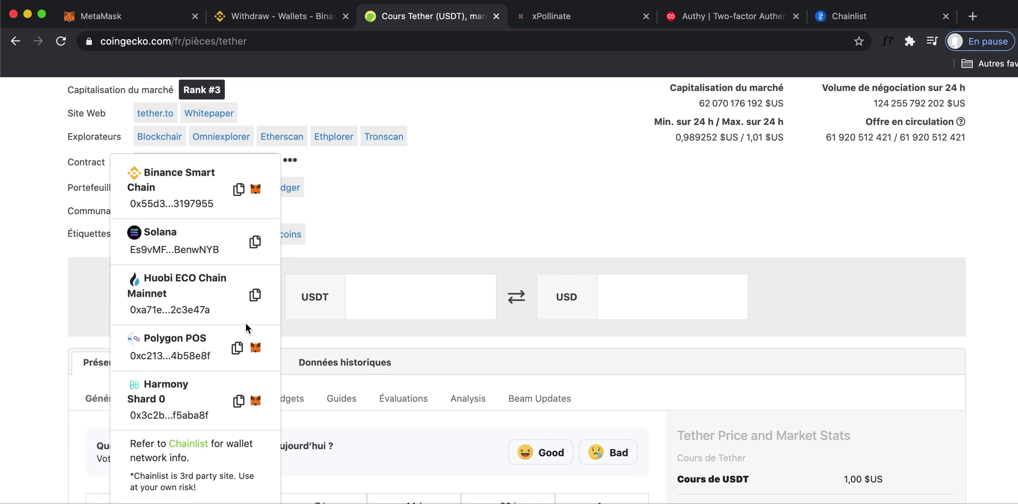
scroll(246, 323, "up", 3)
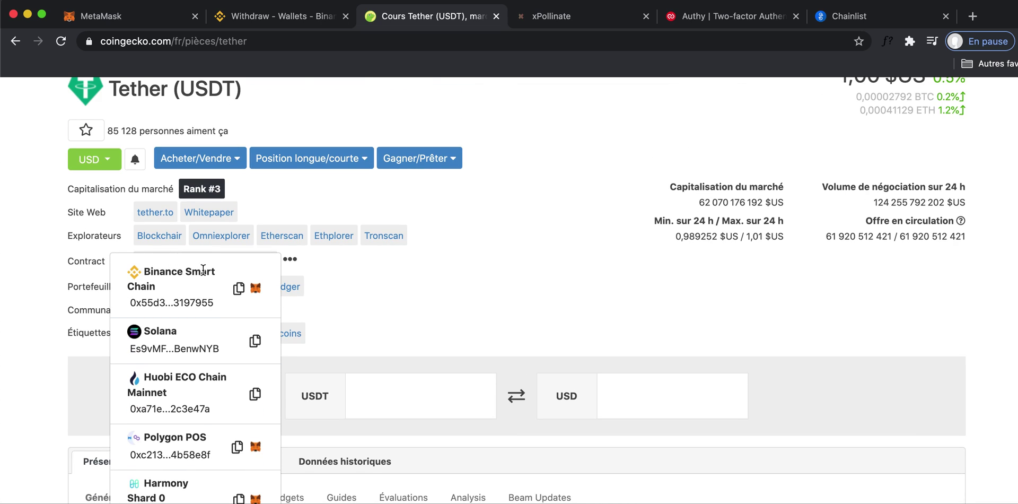
scroll(206, 270, "up", 1)
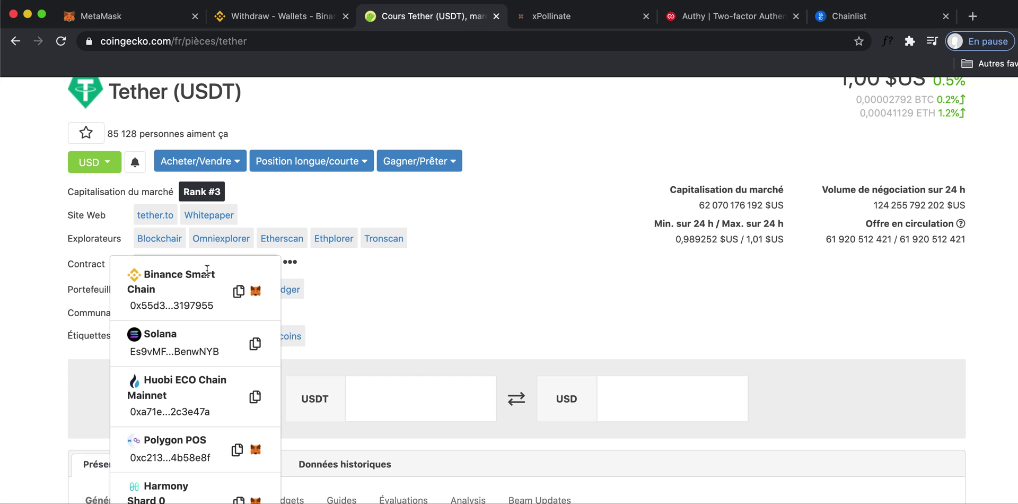
left_click(237, 294)
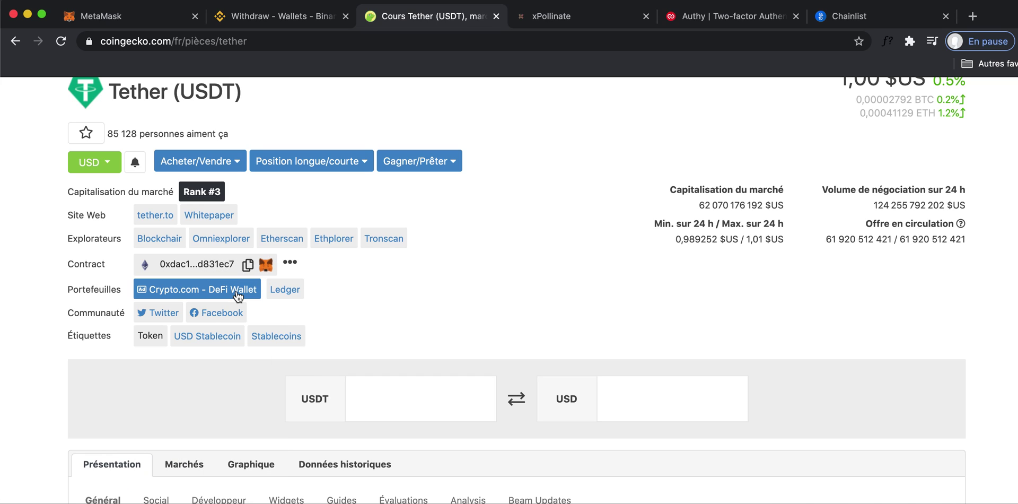
left_click(290, 26)
Paste the Tether BSC contract into MetaMask's Ajouter un jeton form and add USDT.
left_click(133, 22)
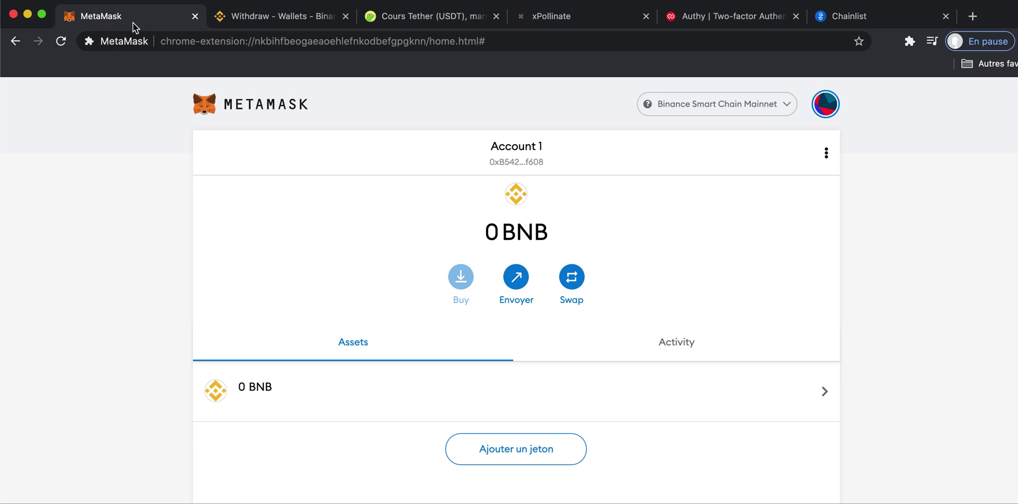
left_click(513, 447)
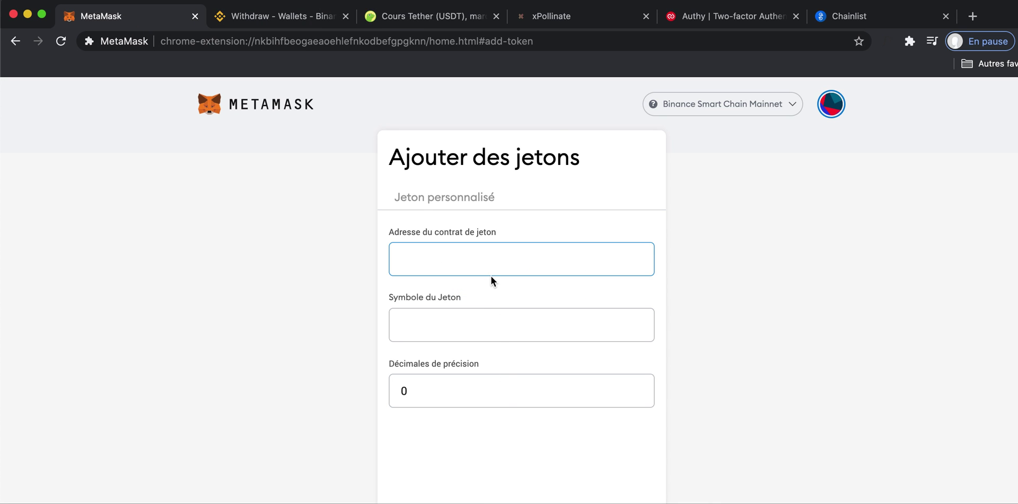
key("super+v")
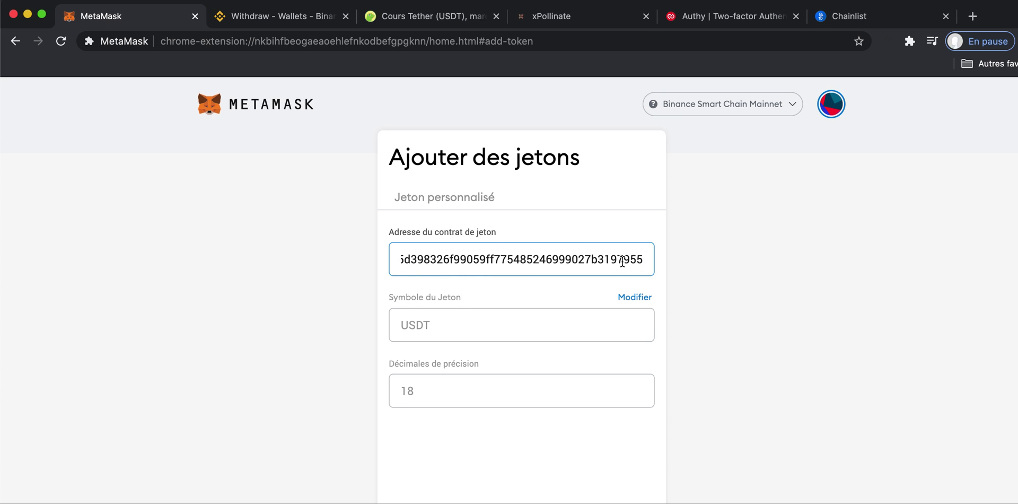
left_click(398, 325)
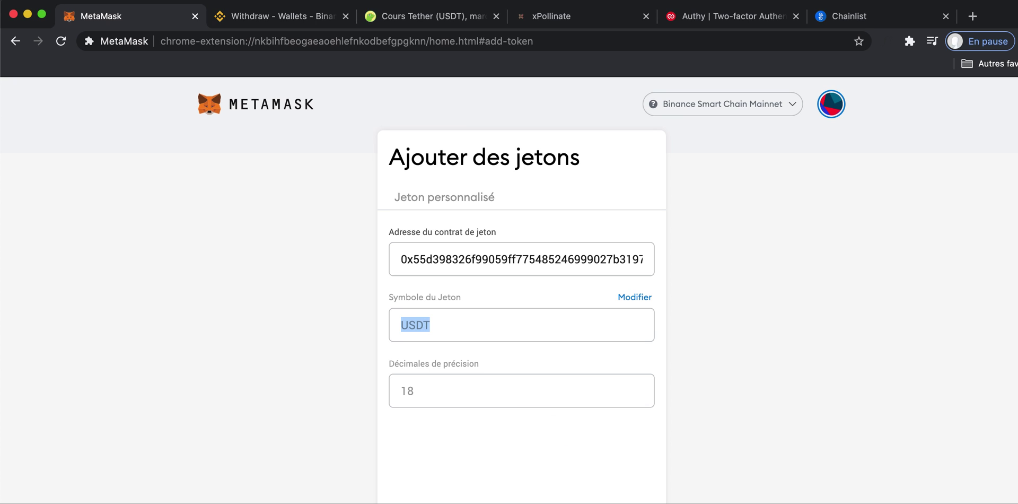
key("Return")
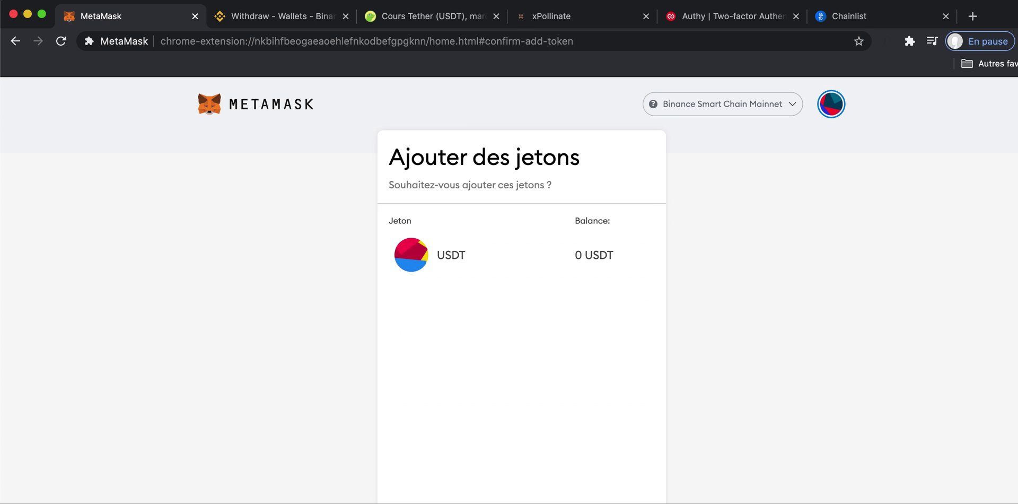
key("Return")
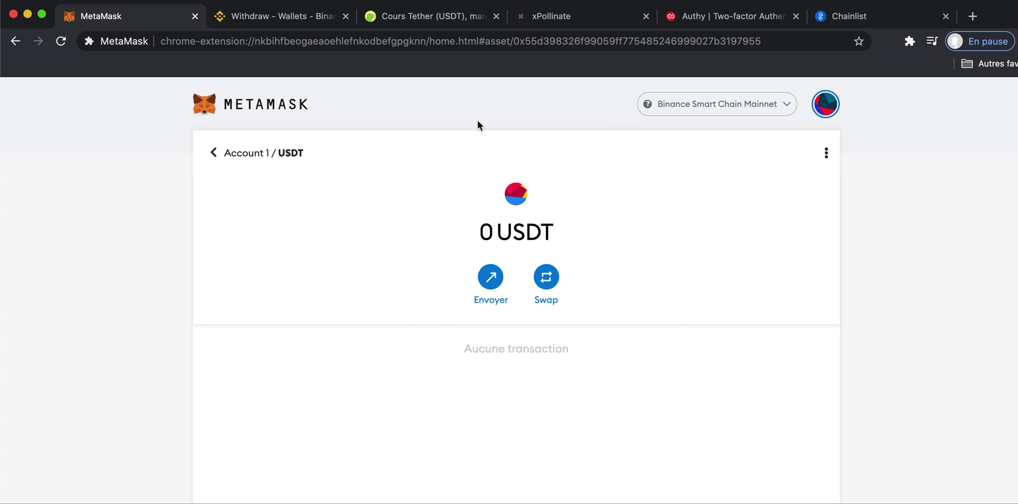
Return to Account 1's assets, view the 0 USDT details, glance at Binance, then come back to MetaMask.
left_click(230, 160)
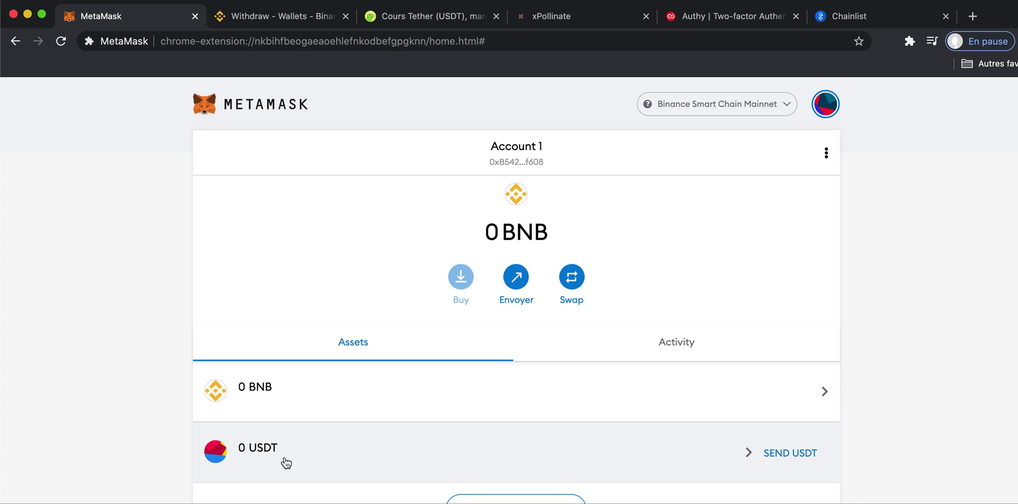
left_click(449, 457)
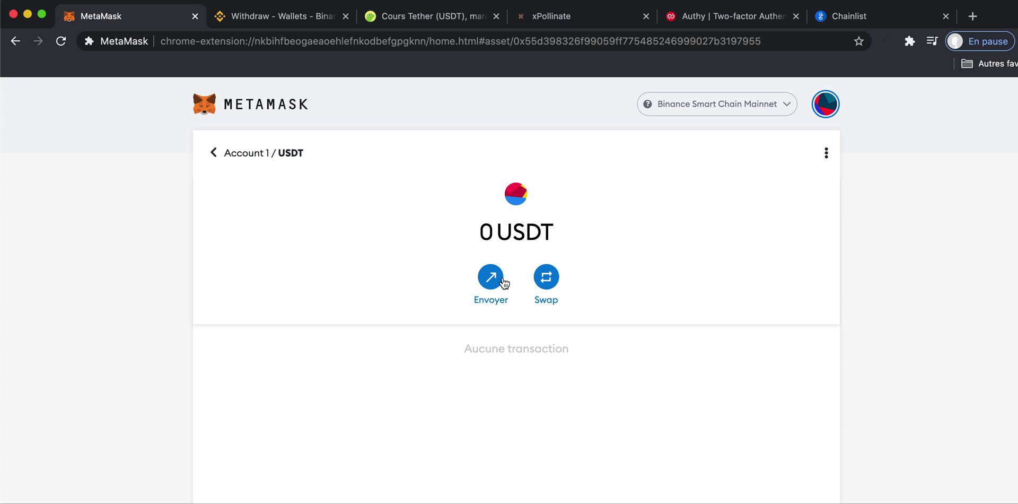
left_click(257, 166)
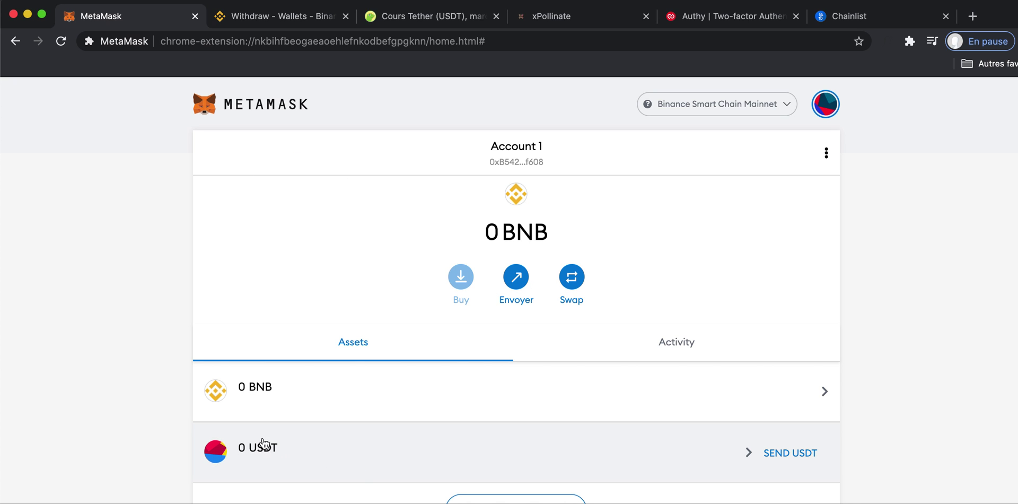
left_click(283, 24)
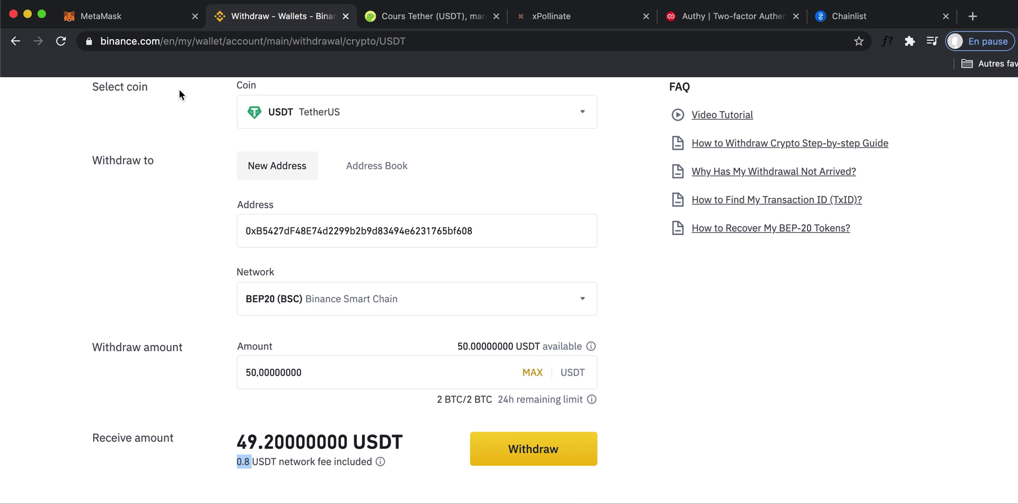
left_click(157, 22)
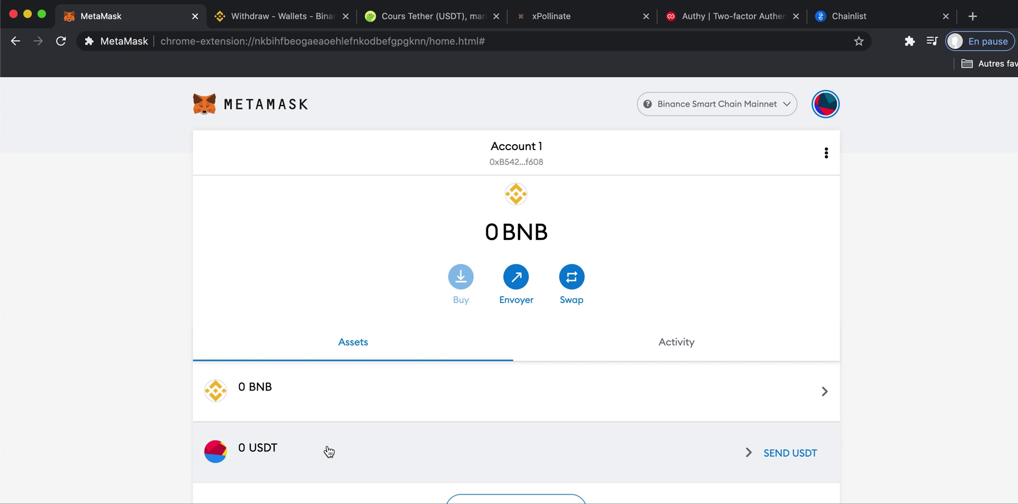
On CoinGecko, search for a coin, correcting the query to 'SU'.
left_click(400, 21)
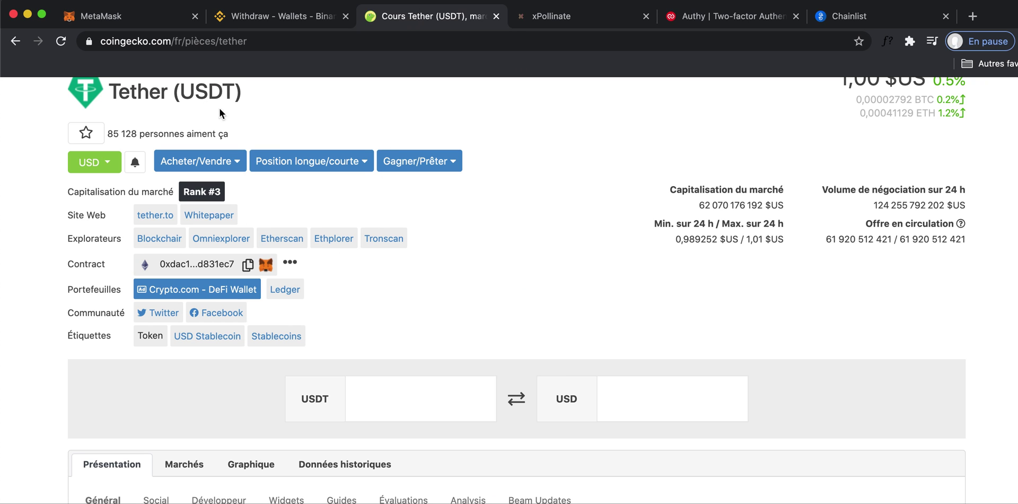
scroll(184, 241, "up", 1)
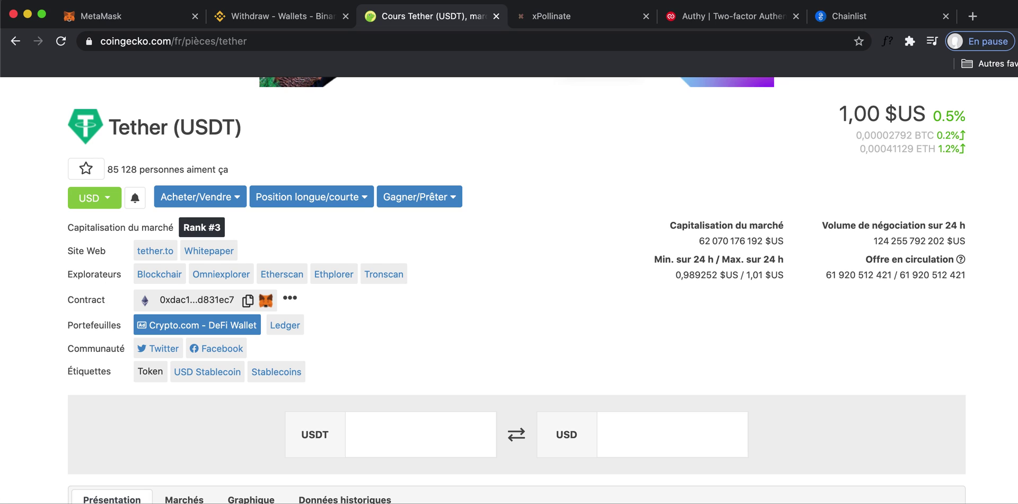
scroll(621, 241, "up", 5)
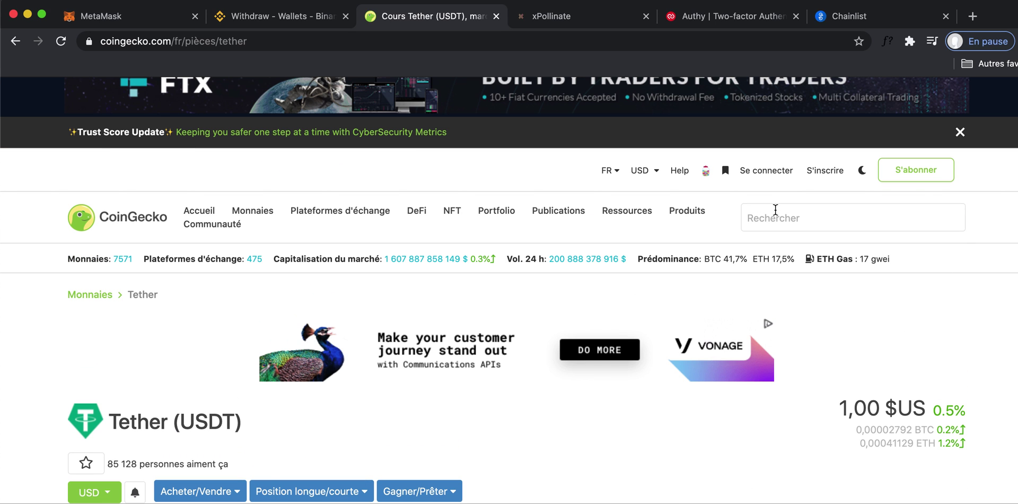
left_click(775, 211)
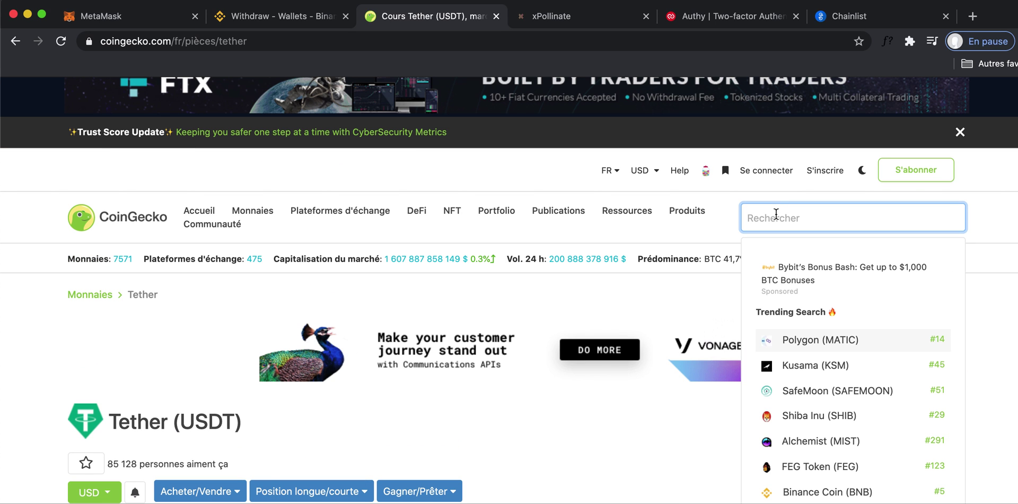
type("MATI")
key("BackSpace")
key("BackSpace")
key("BackSpace")
key("BackSpace")
type("SHU")
key("BackSpace")
key("BackSpace")
type("U")
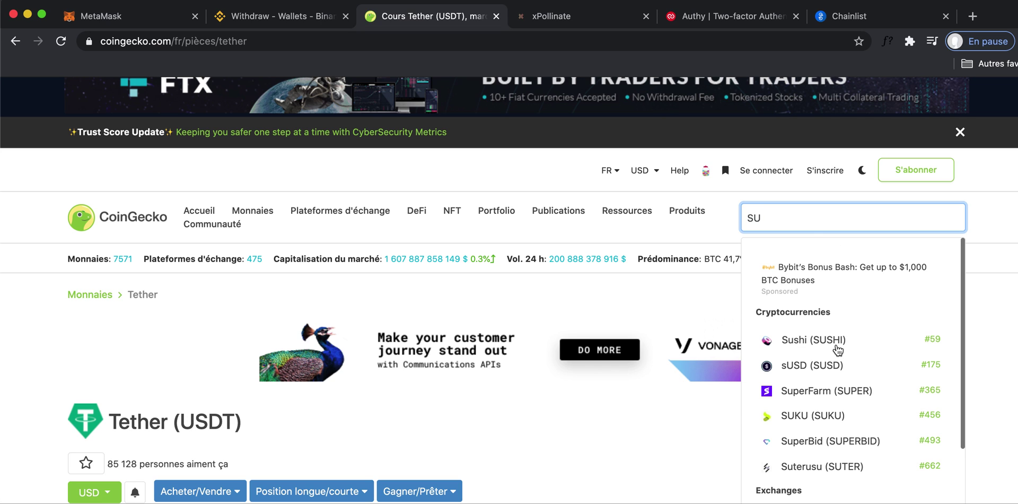
Open the Sushi (SUSHI) page and expand its contracts on other chains.
left_click(837, 346)
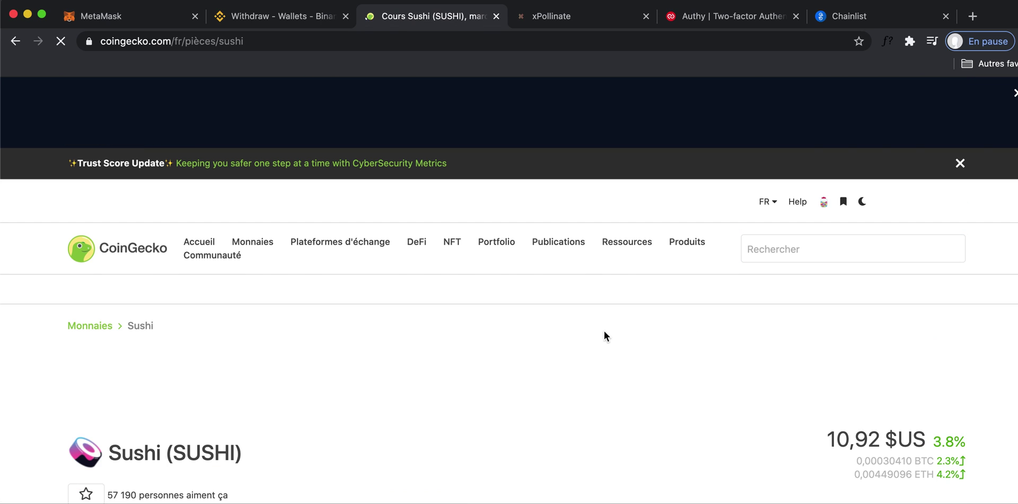
scroll(444, 337, "down", 10)
scroll(443, 337, "up", 2)
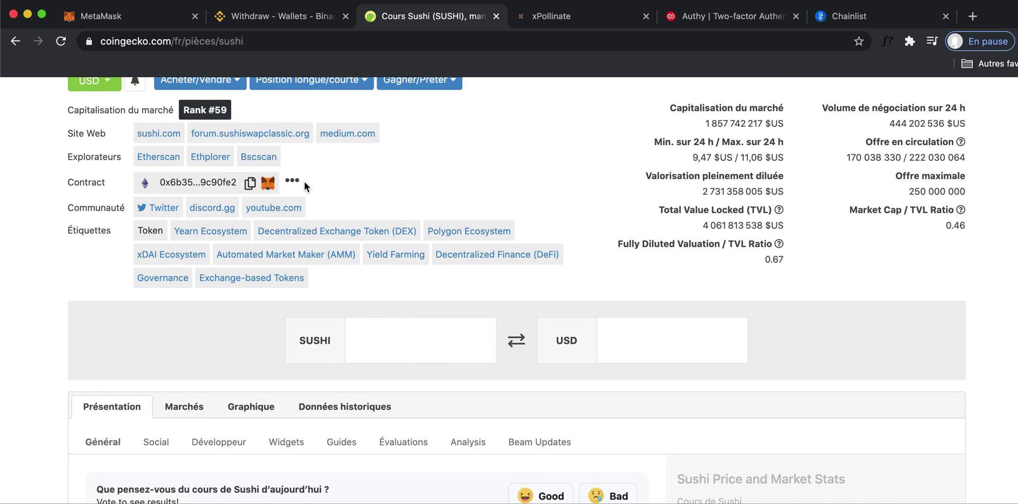
scroll(289, 212, "up", 4)
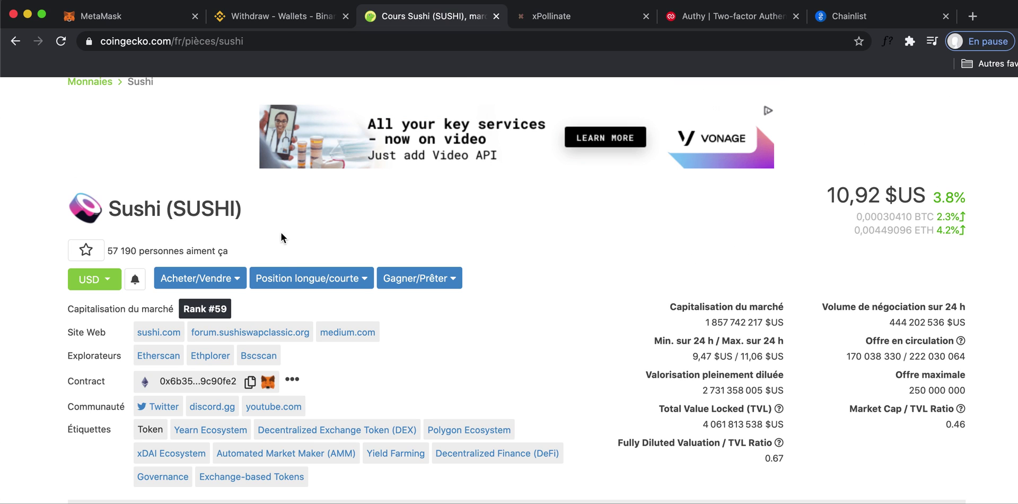
left_click(293, 381)
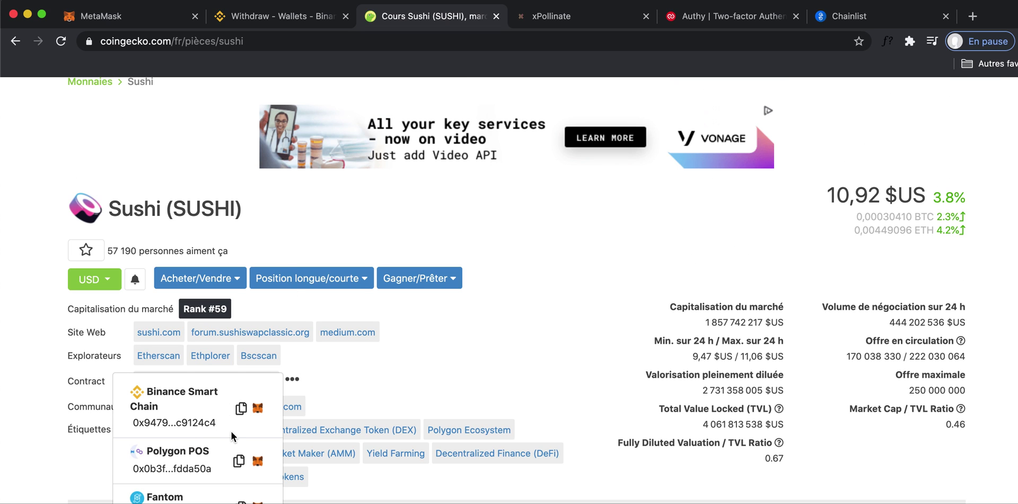
scroll(348, 341, "up", 4)
left_click(154, 16)
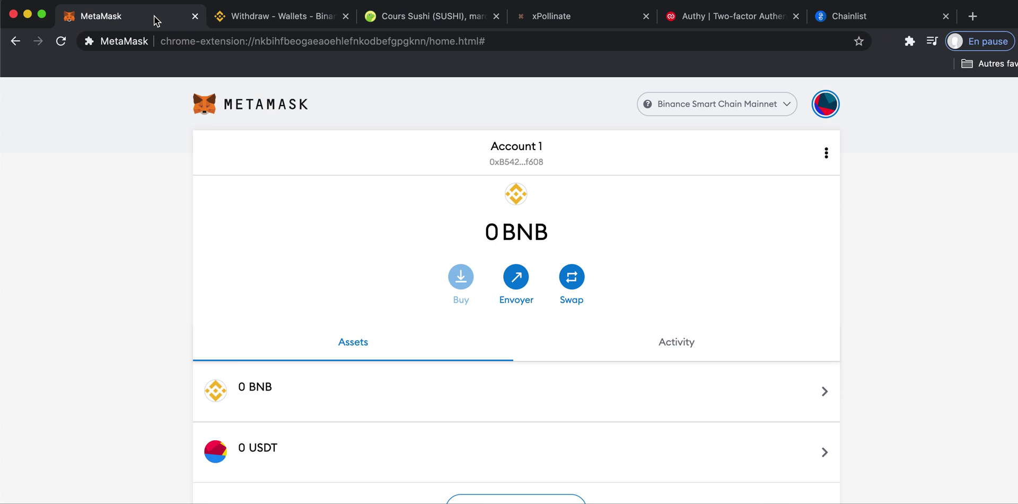